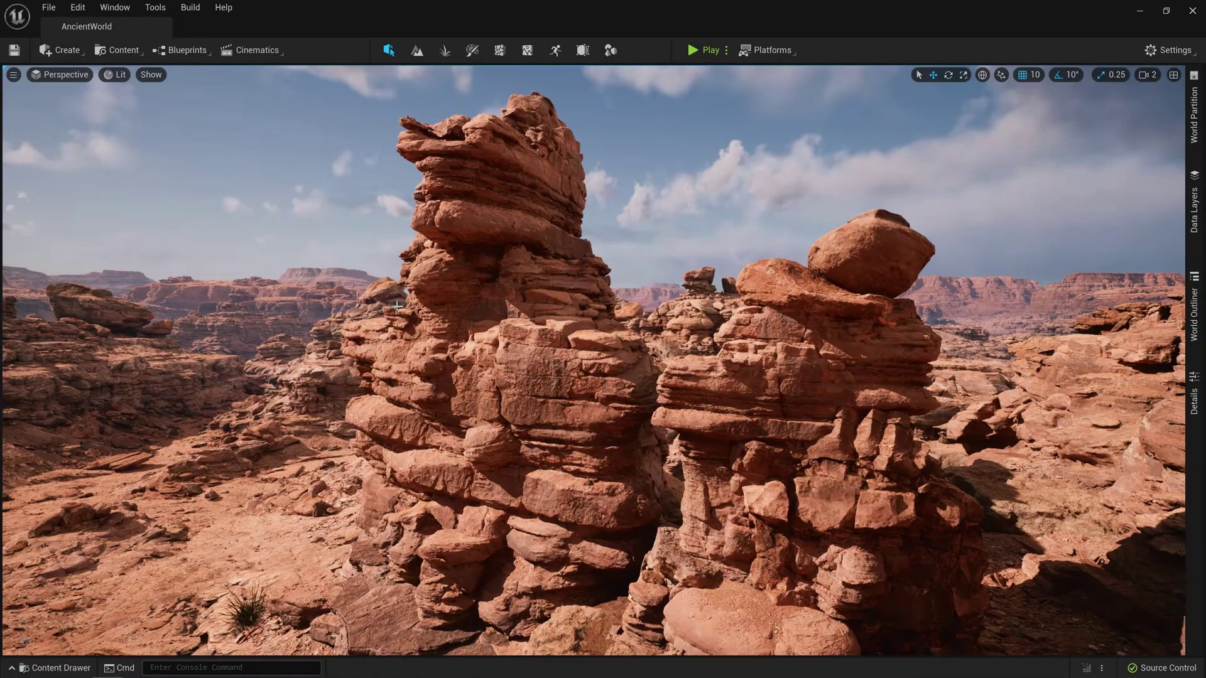
- Preview the canyon in Nanite Visualization > Triangles, then switch the viewport back to Lit
click(128, 76)
mouse_move(207, 260)
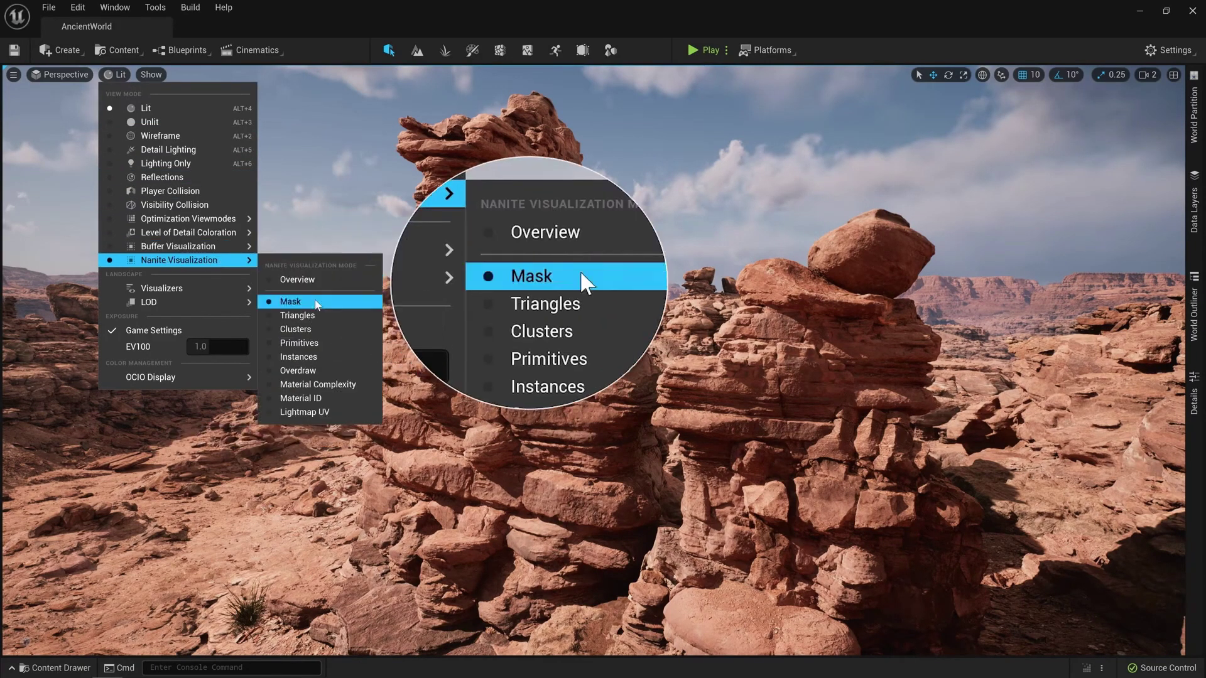
click(317, 317)
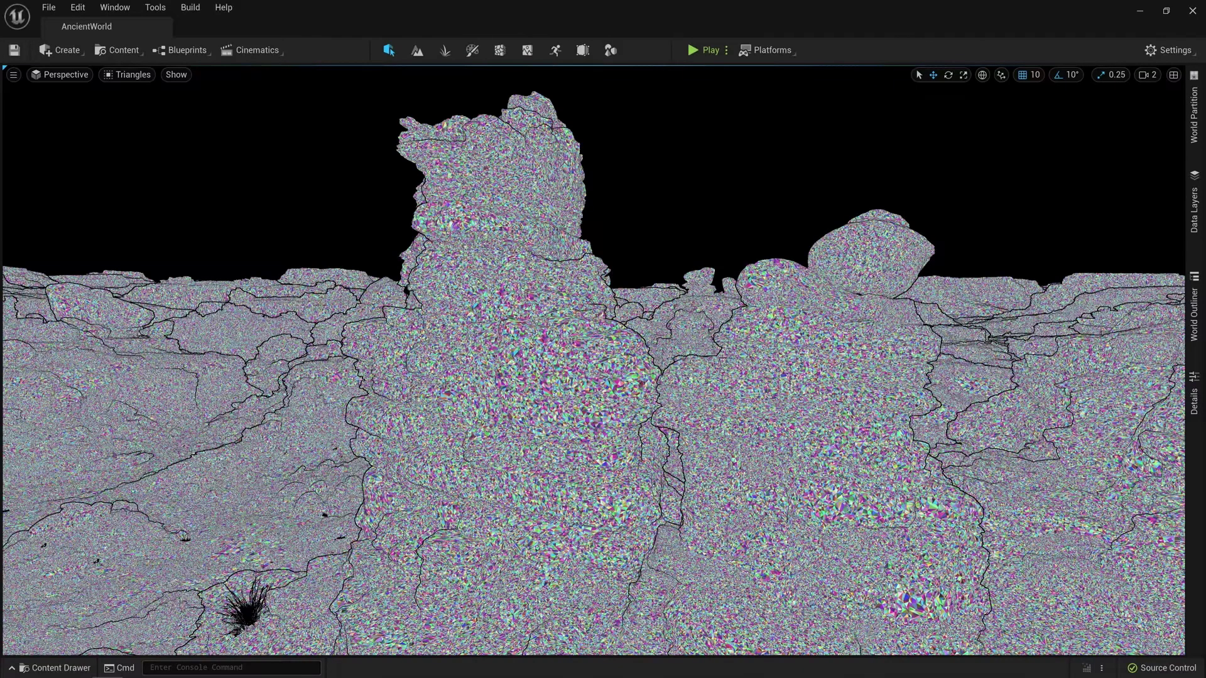
click(133, 75)
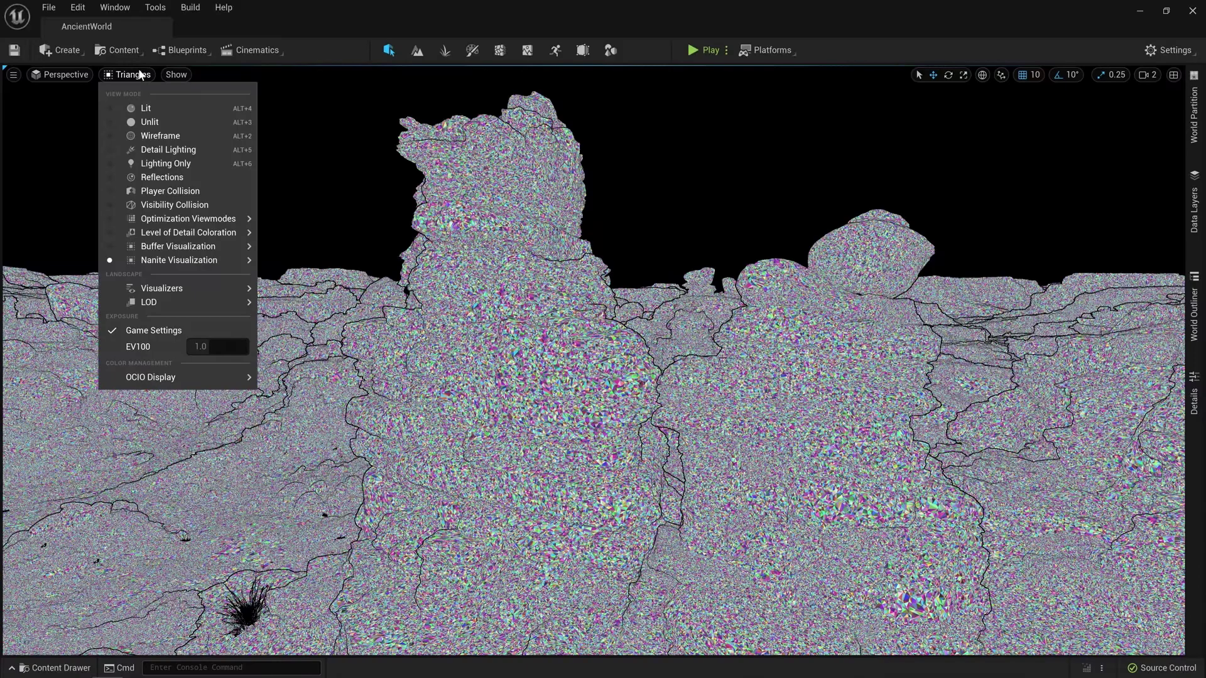
click(149, 109)
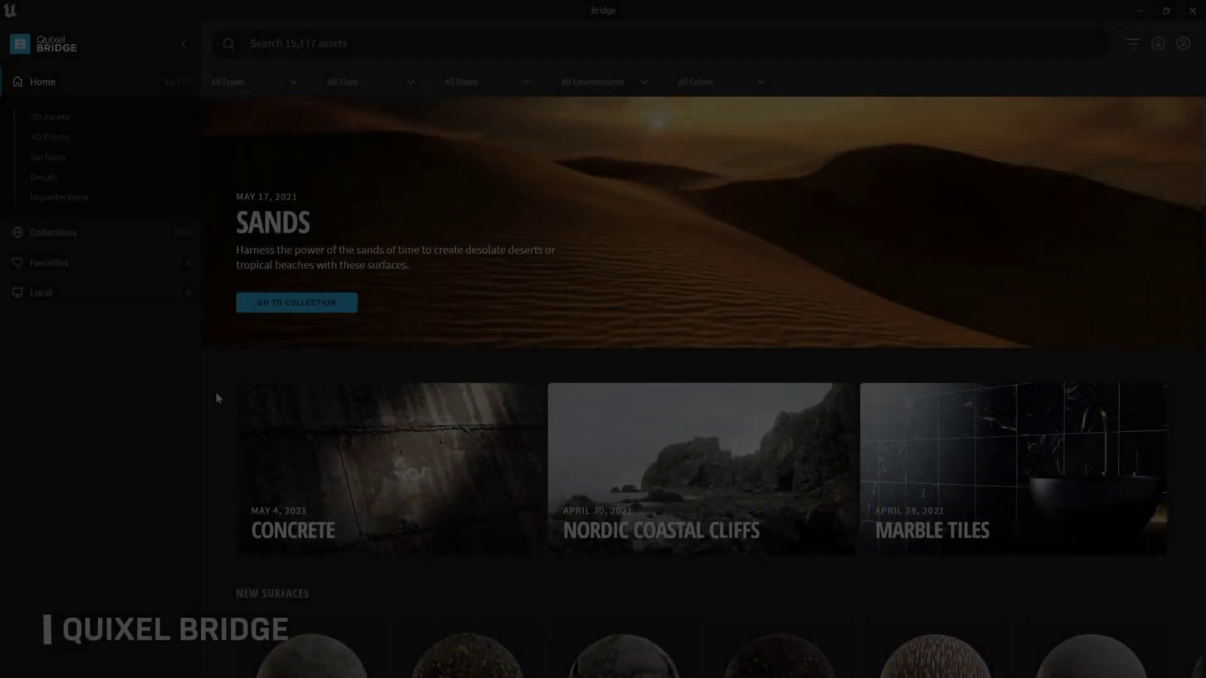
- Scroll the Bridge Home page and go to the Collections section
scroll(216, 397, down, 8)
scroll(218, 408, down, 10)
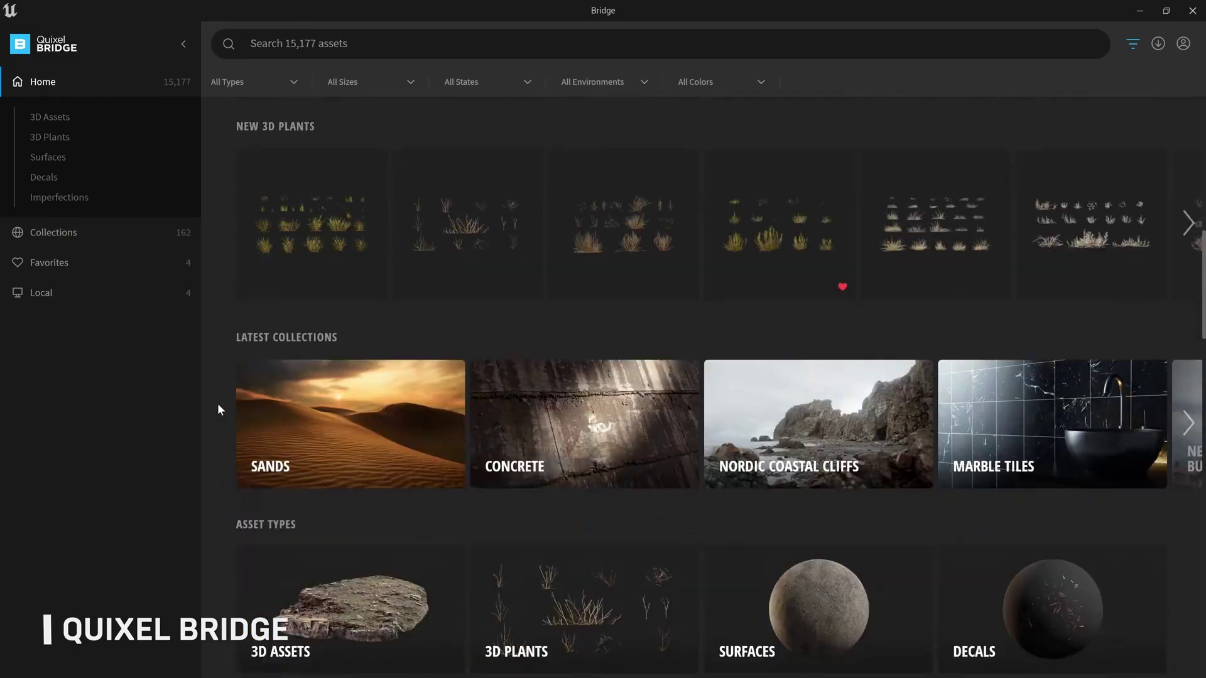
scroll(217, 408, down, 8)
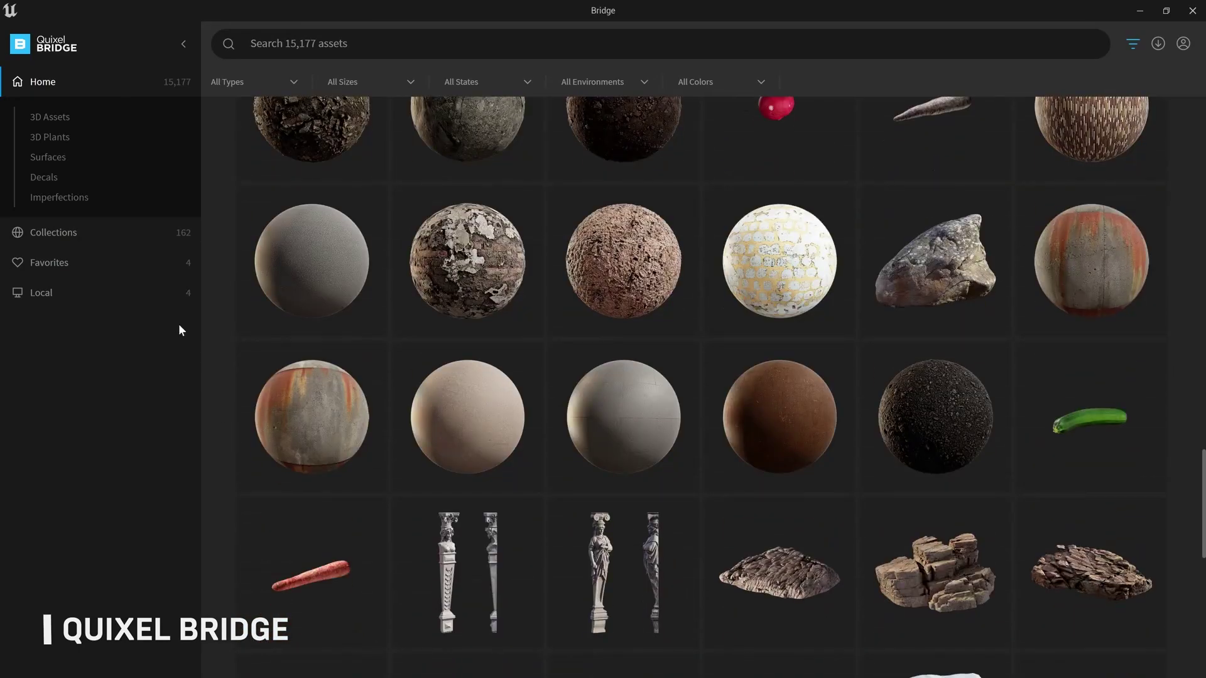
click(53, 232)
- Search collections for 'utah', open Canyons of Utah, and restore Bridge to a smaller window
scroll(215, 408, down, 15)
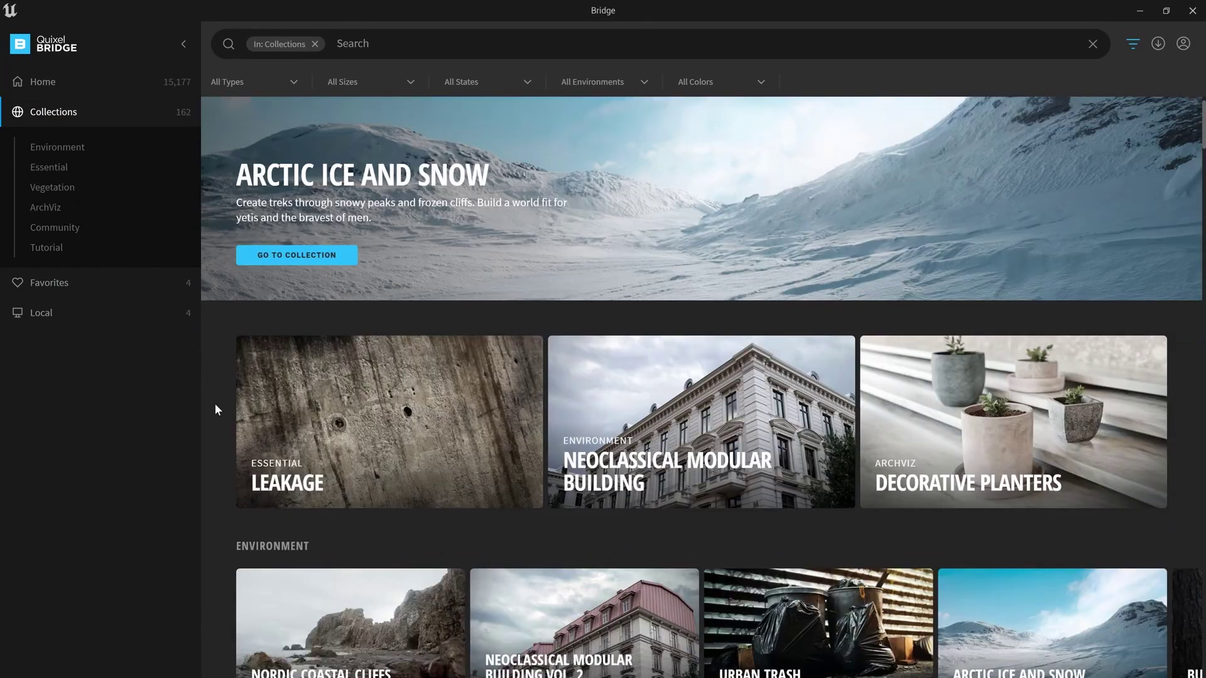
scroll(216, 412, down, 3)
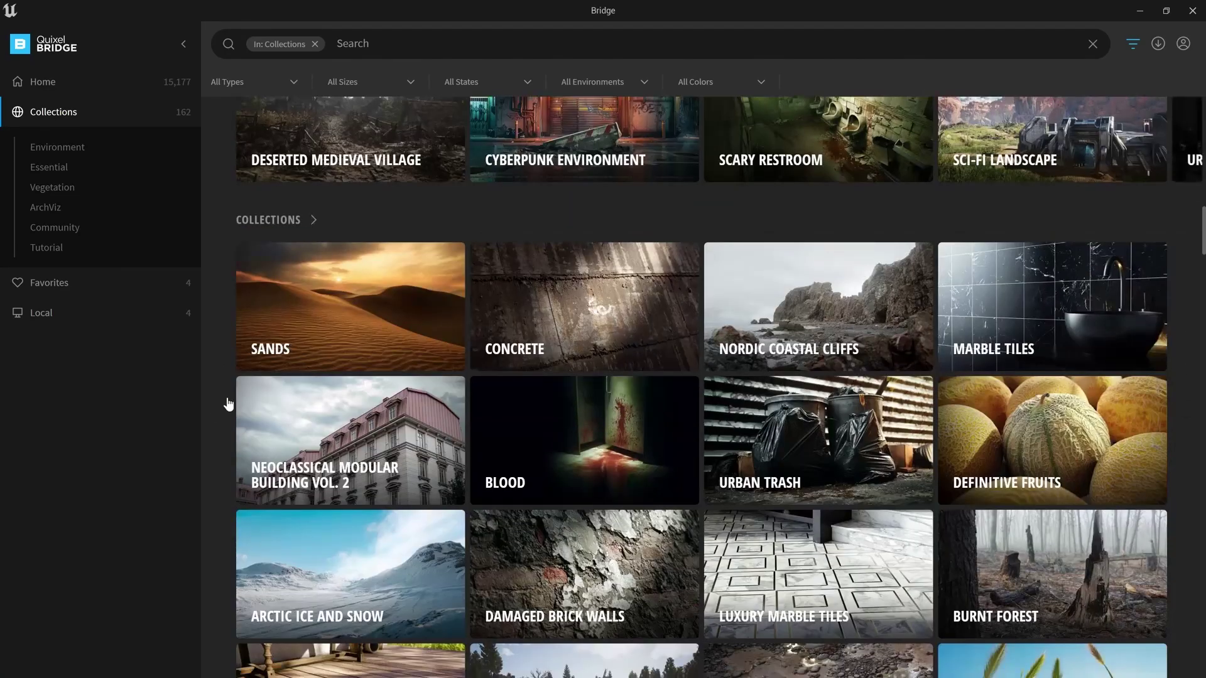
click(380, 44)
text(utah)
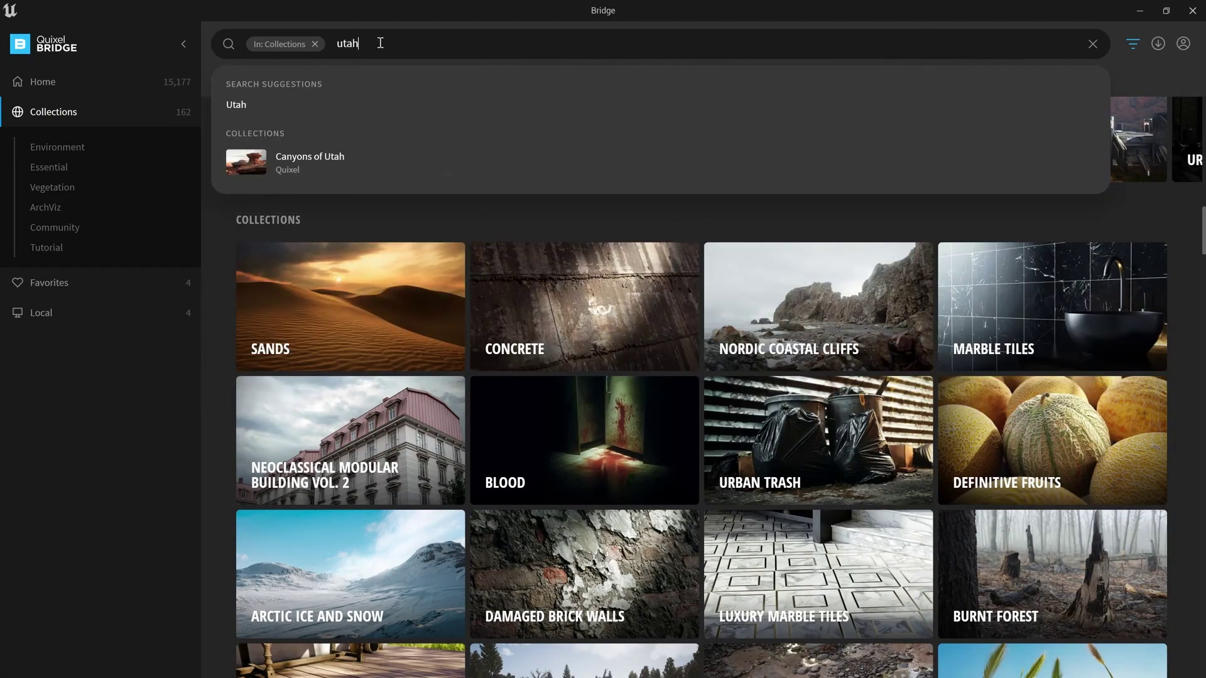
click(346, 158)
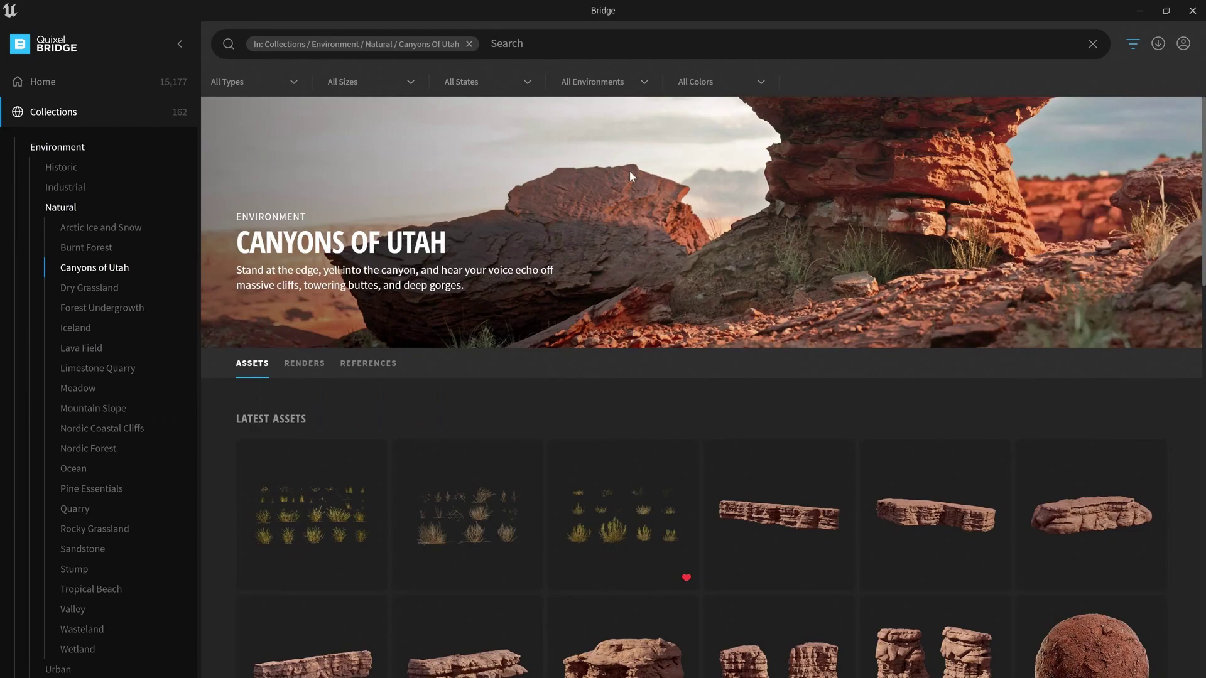
click(1166, 11)
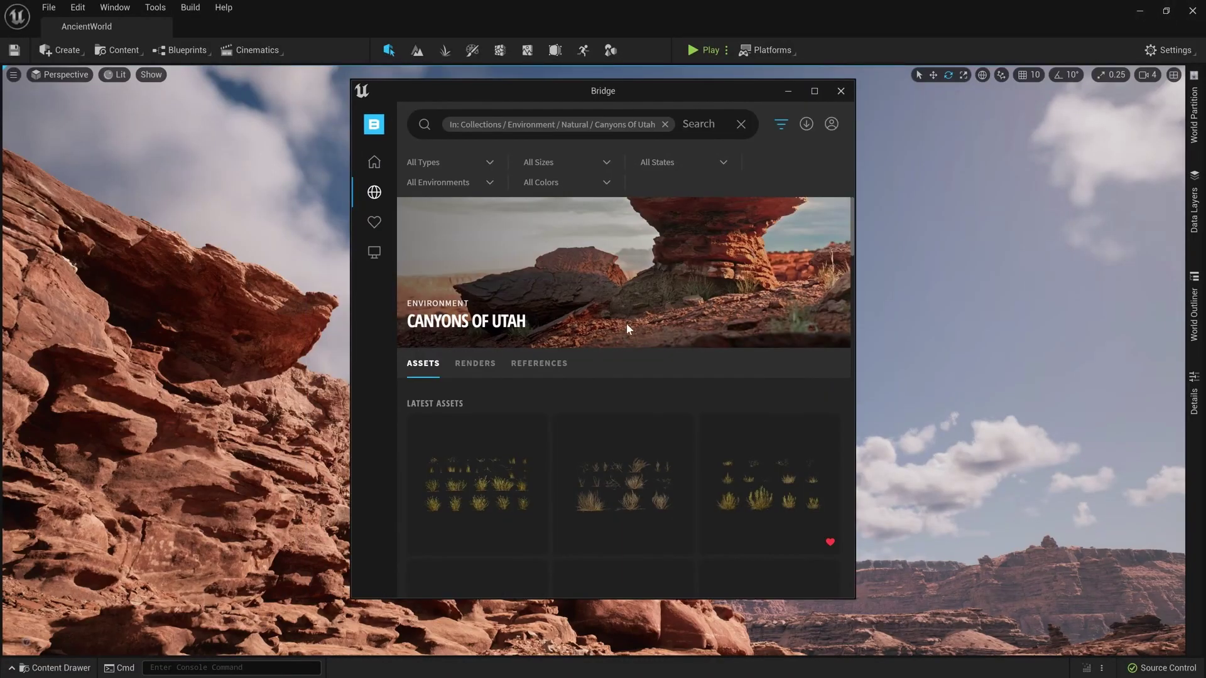
- Scroll down the Canyons of Utah grid past the rock and boulder assets
scroll(628, 351, down, 5)
scroll(630, 373, down, 10)
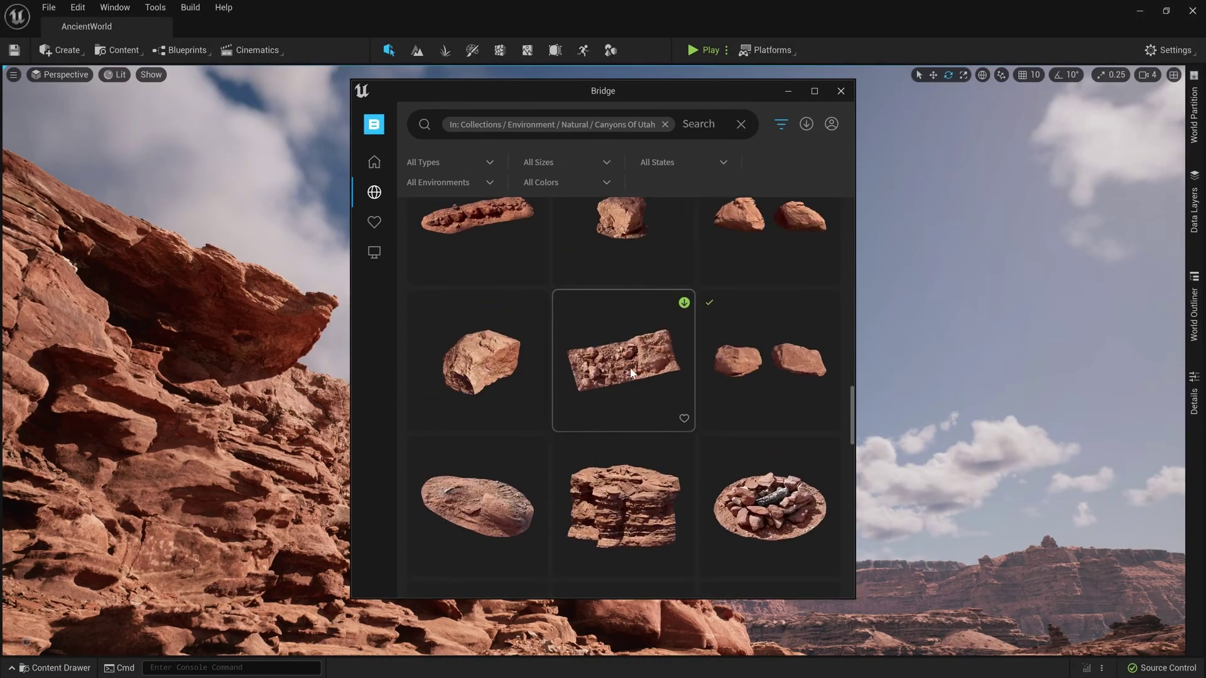
scroll(630, 372, down, 10)
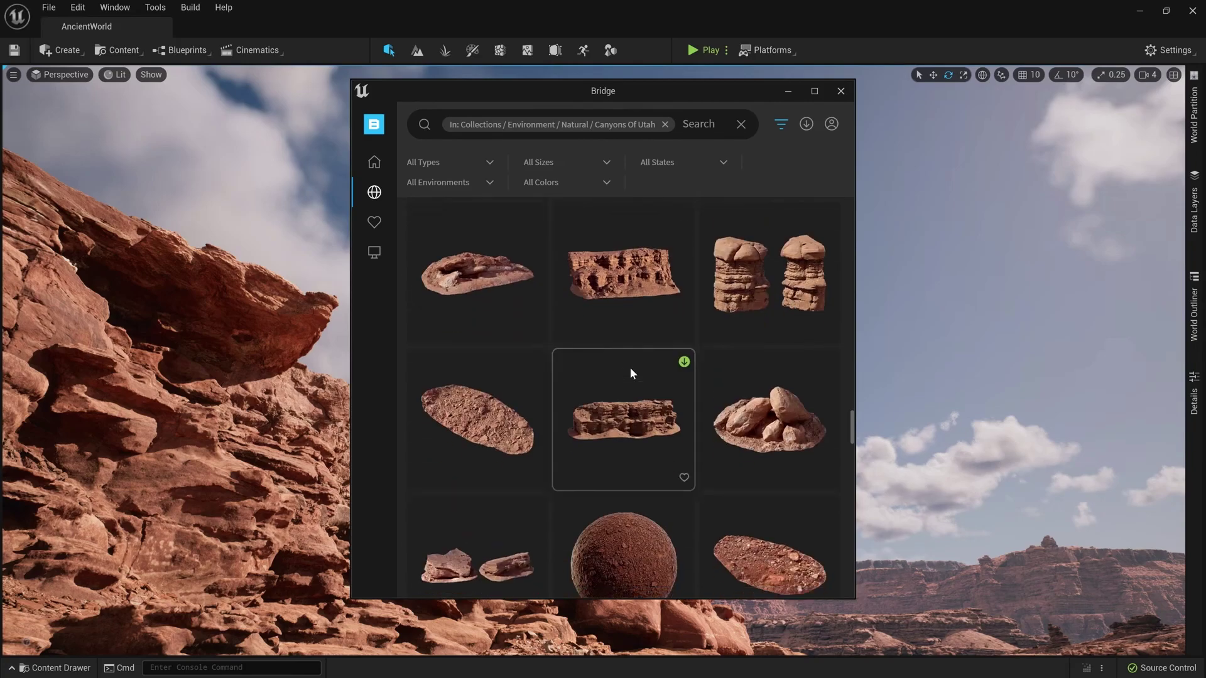
scroll(631, 373, down, 10)
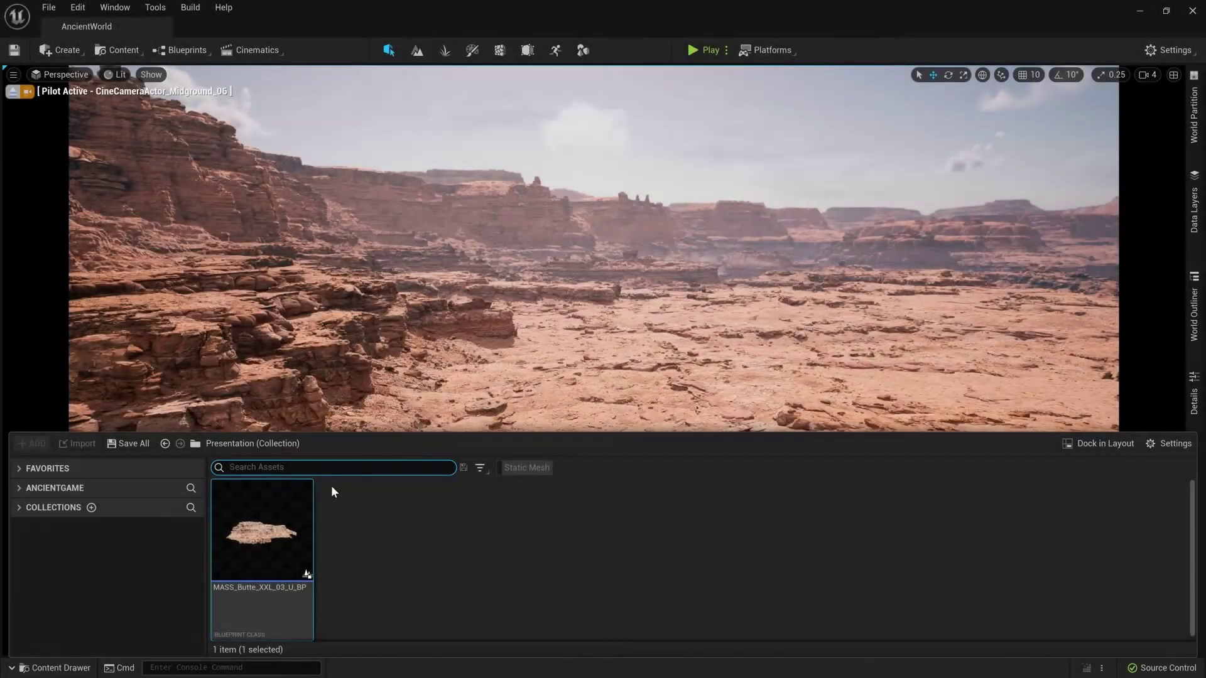
- Drop MASS_Butte into the canyon level and rotate the sun with Ctrl+L to relight it
drag(264, 530, 678, 433)
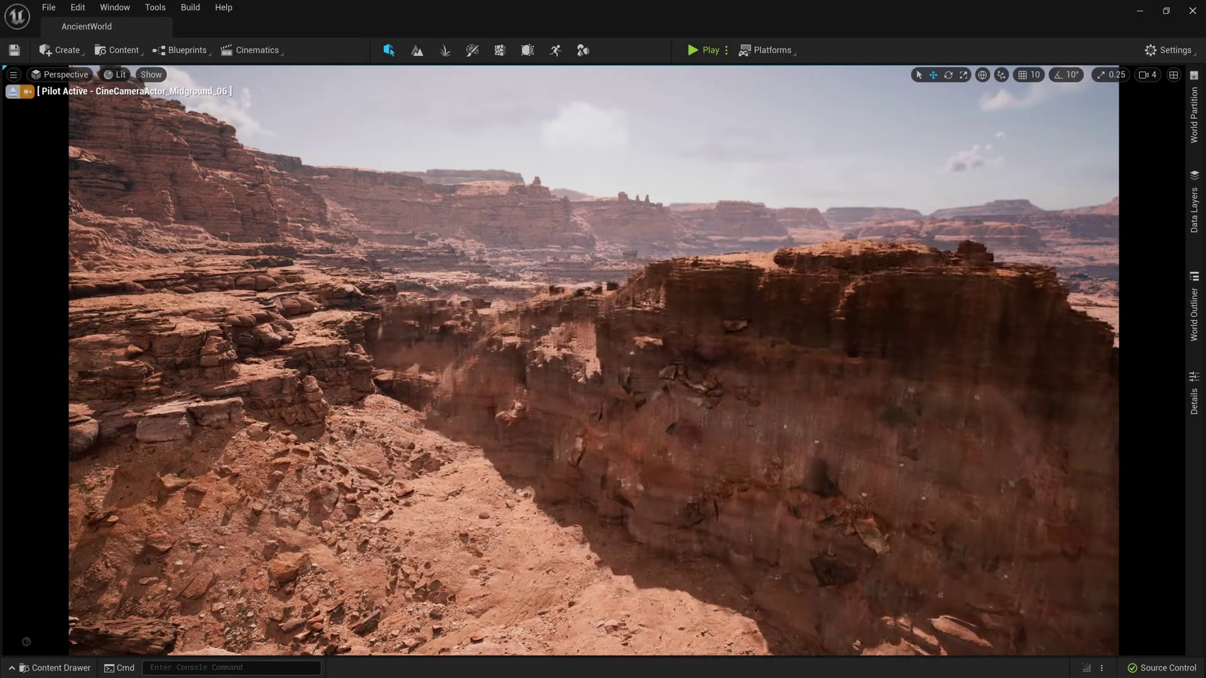
key(ctrl+l)
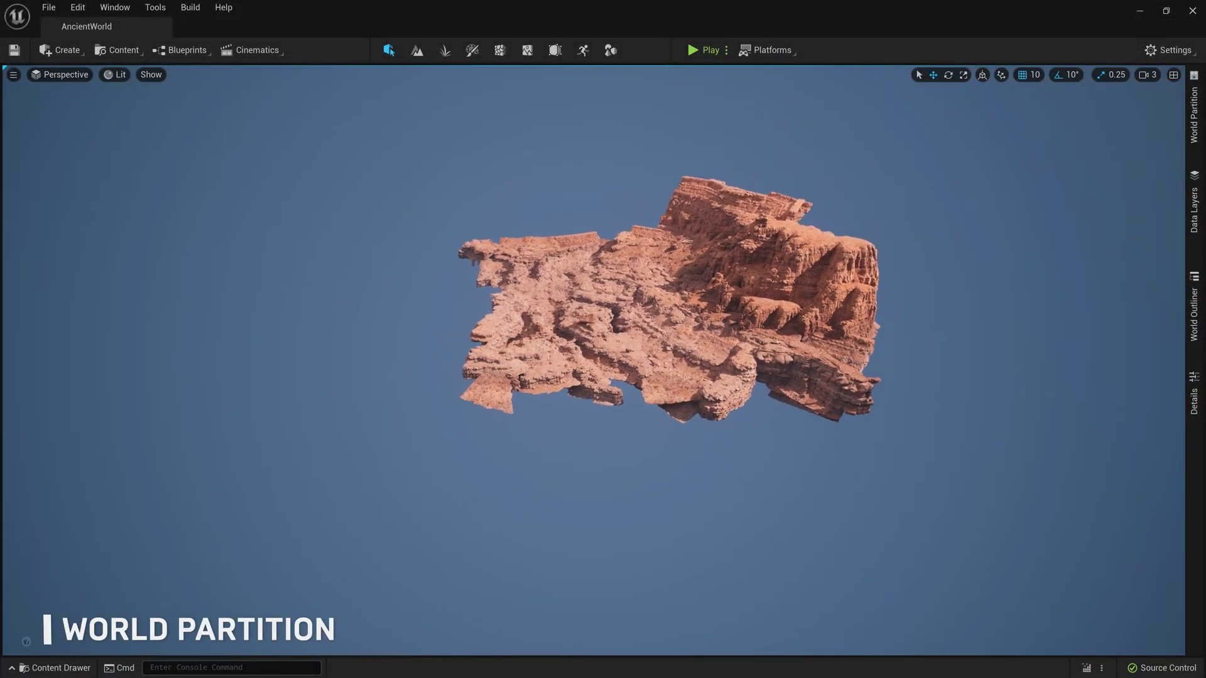
- Open the World Partition map and load the selected cells
click(1193, 137)
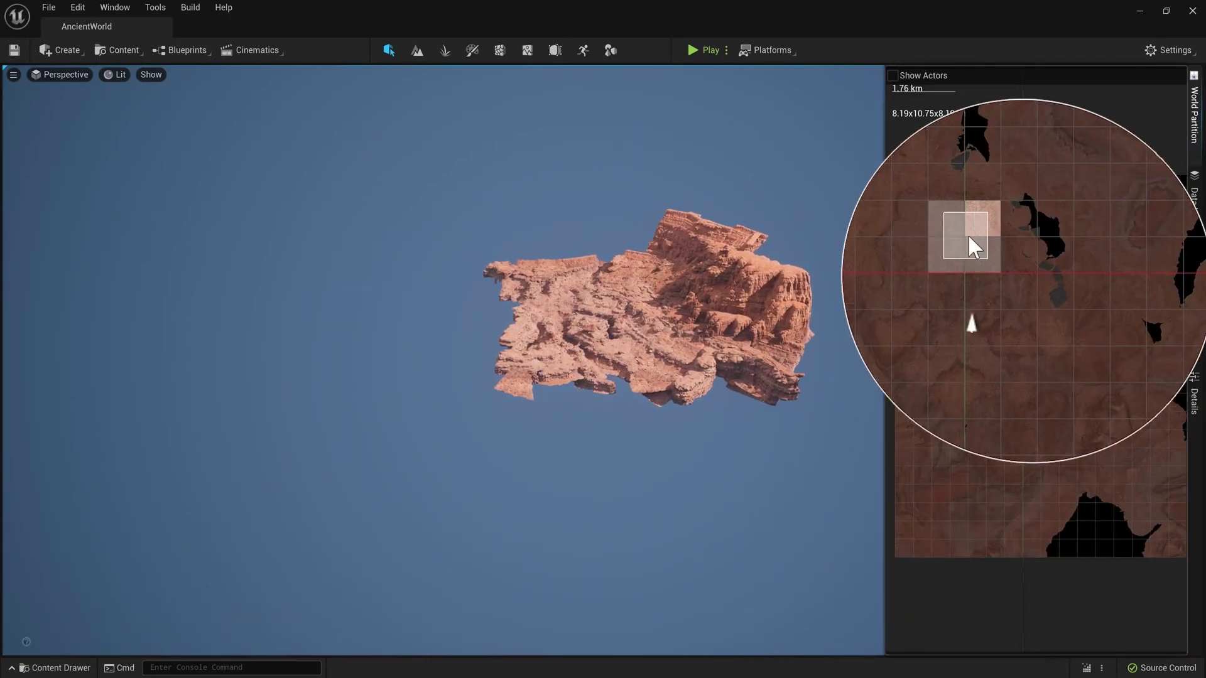
right_click(967, 235)
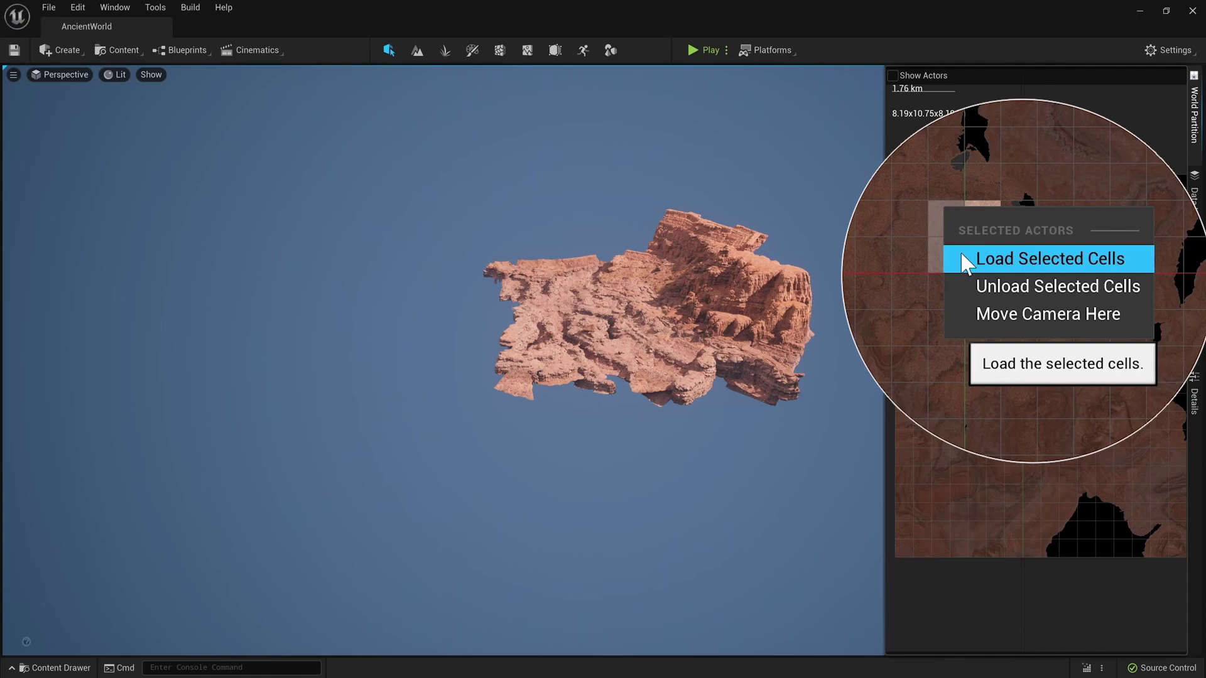
click(966, 259)
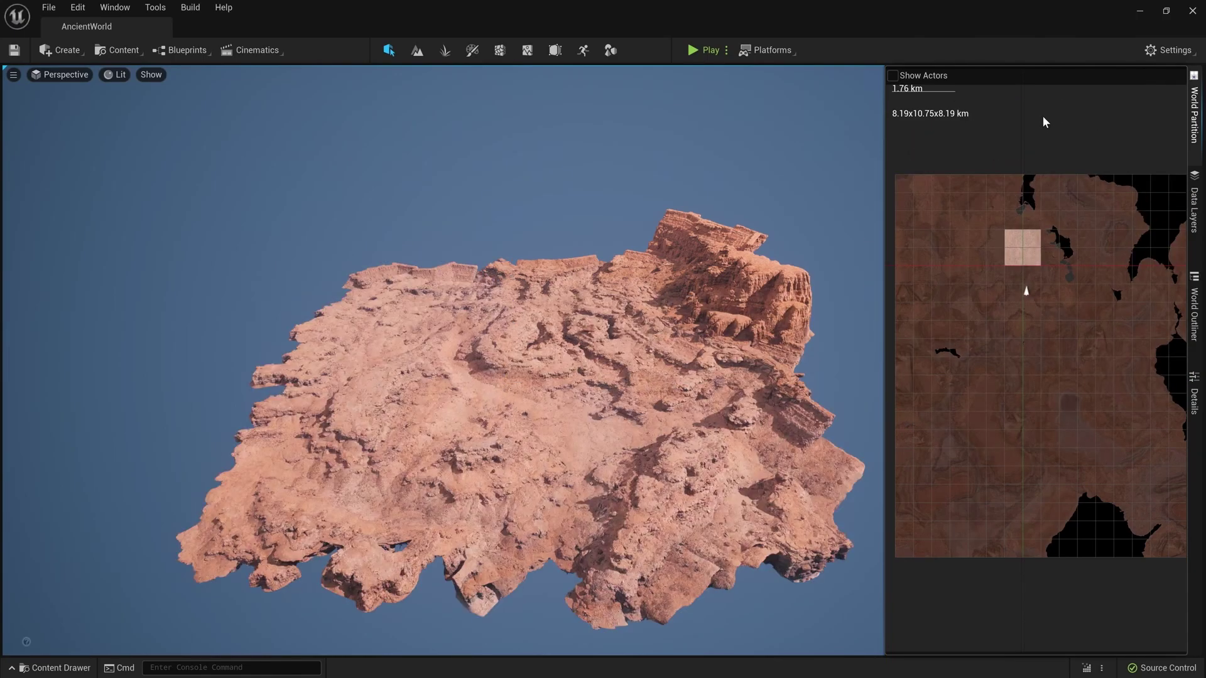
- Select a 4x4 block of cells, bring up its cell actions, and start playing the level
drag(997, 219, 1042, 270)
right_click(1043, 274)
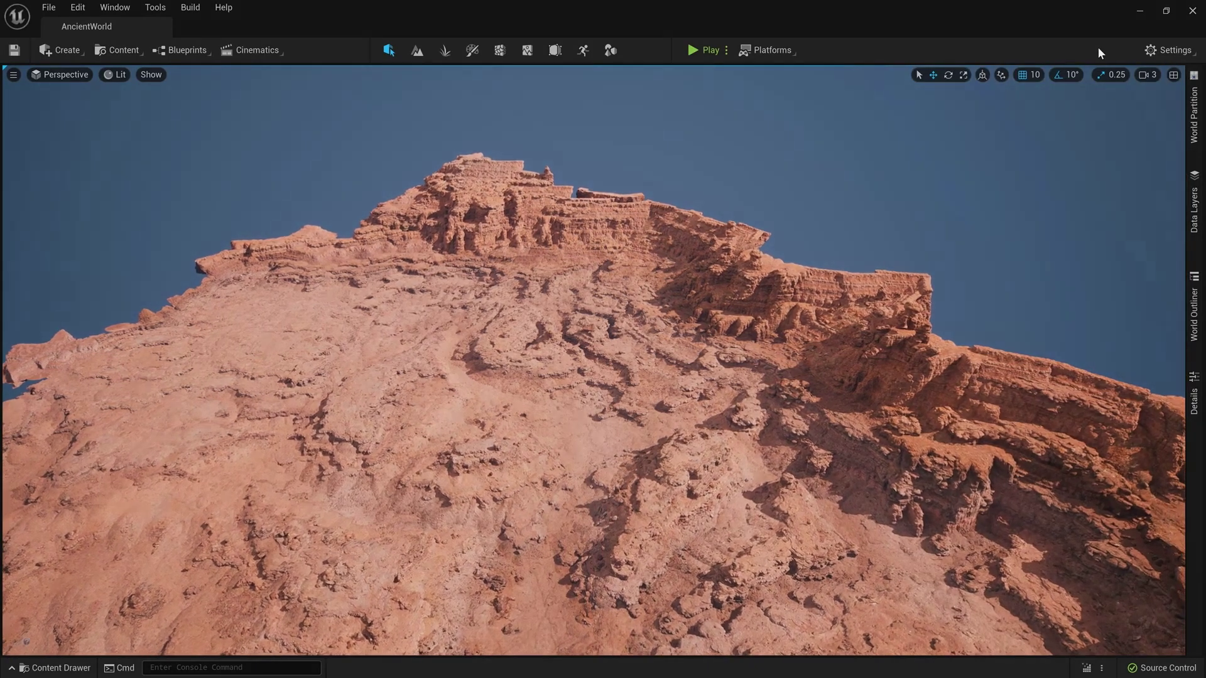
click(693, 49)
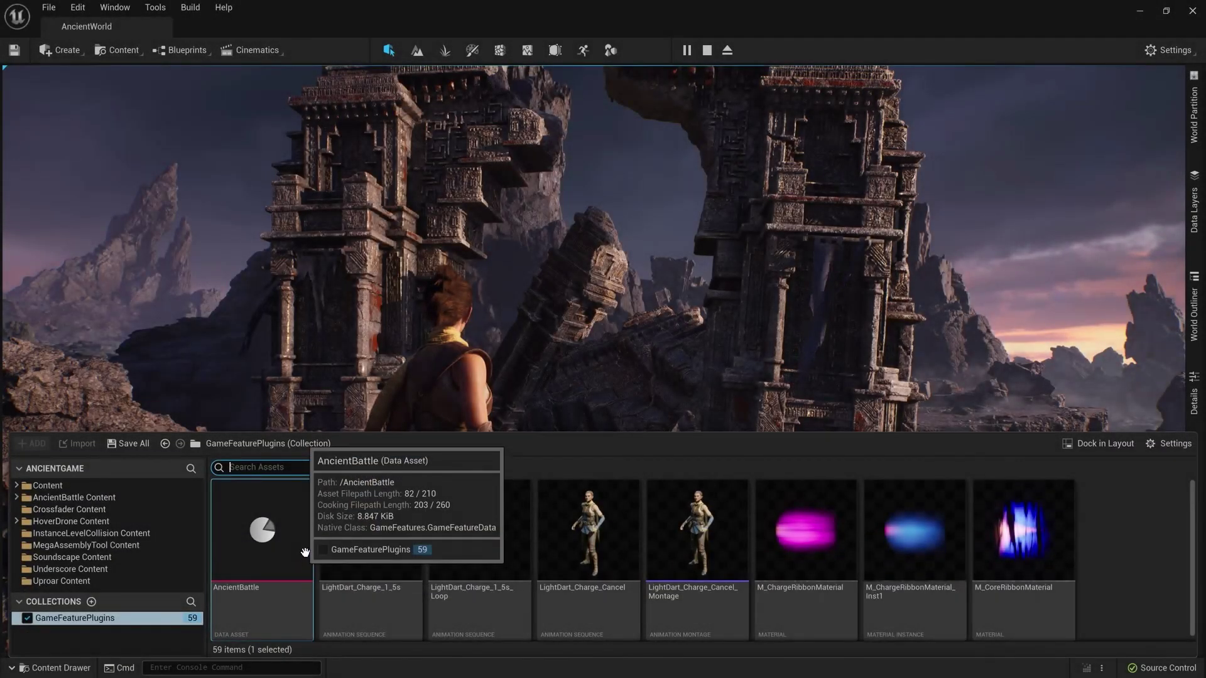
- Open the AncientBattle data asset and expand its Level Instances, Abilities and Components details
double_click(306, 552)
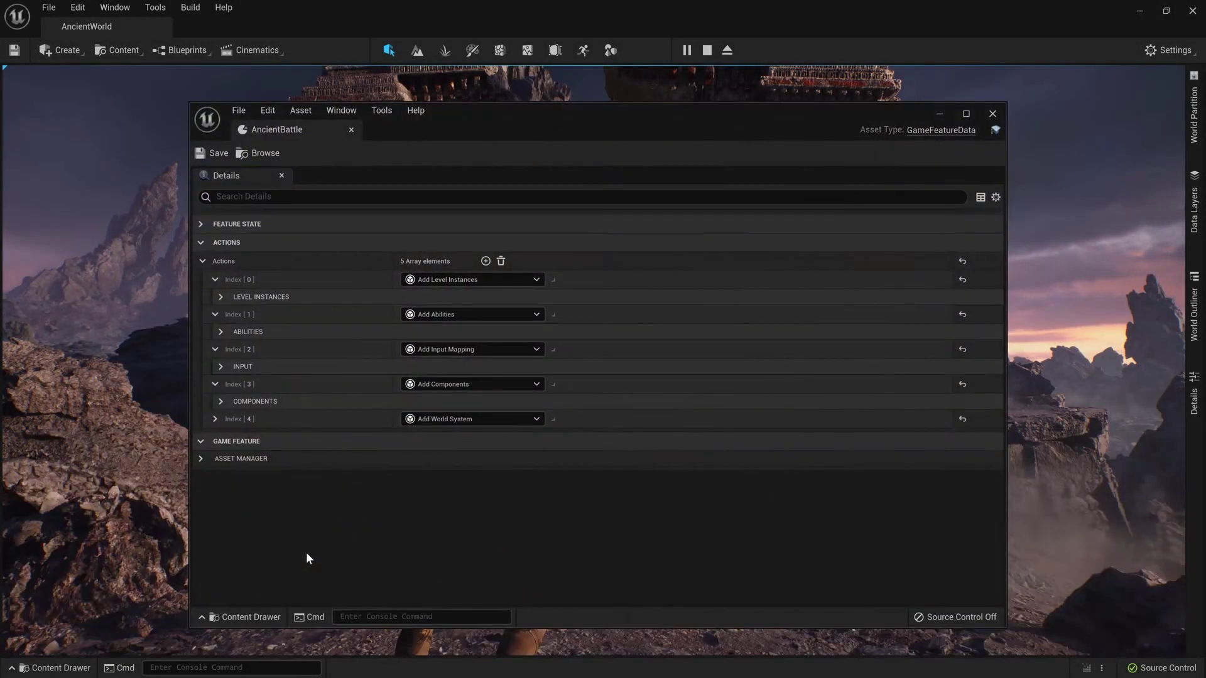
click(220, 297)
scroll(350, 397, down, 1)
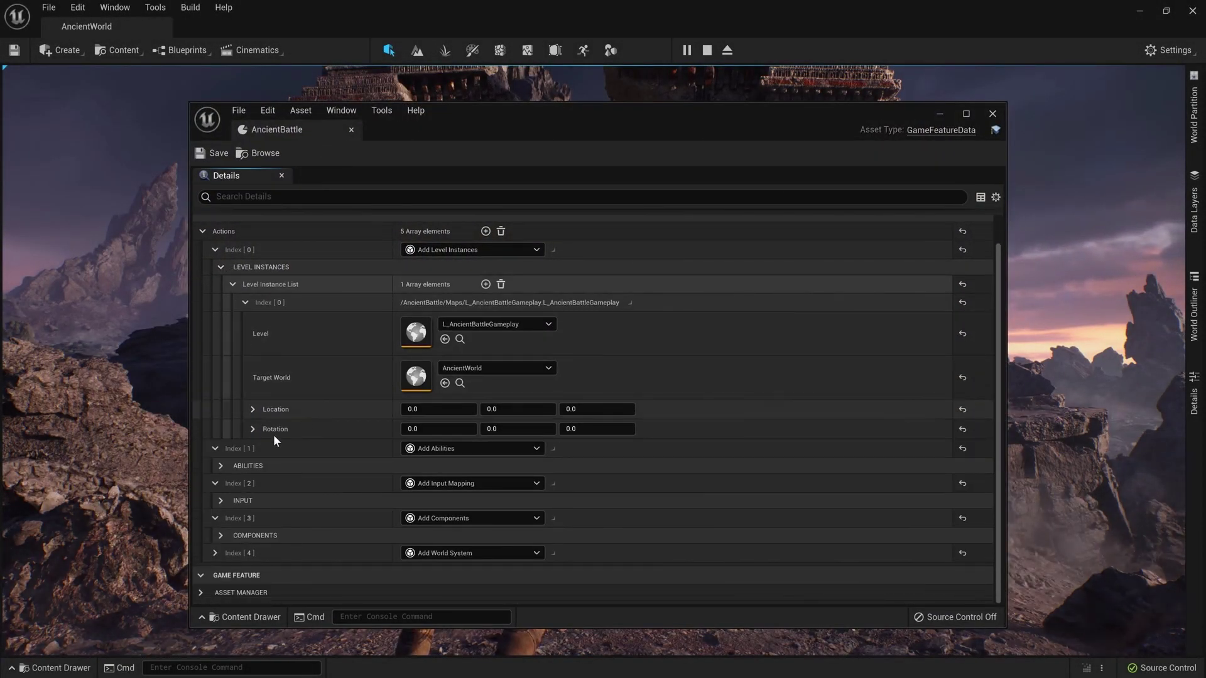
click(220, 465)
scroll(353, 453, down, 10)
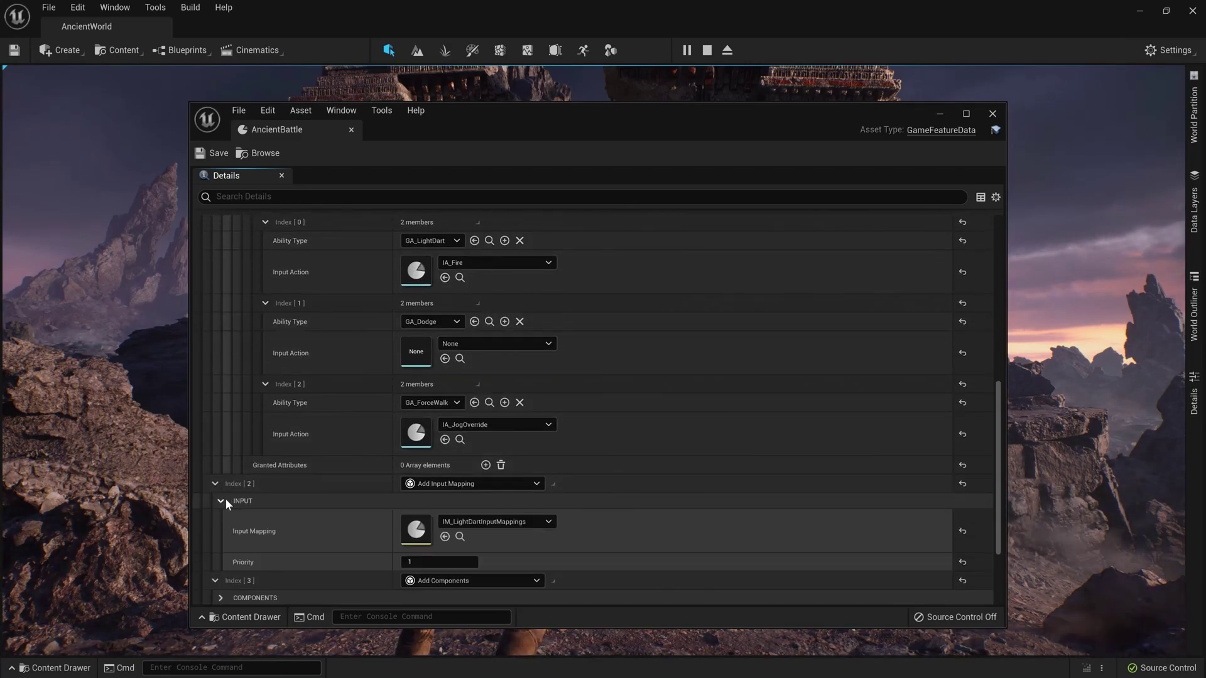
scroll(329, 480, down, 2)
click(220, 536)
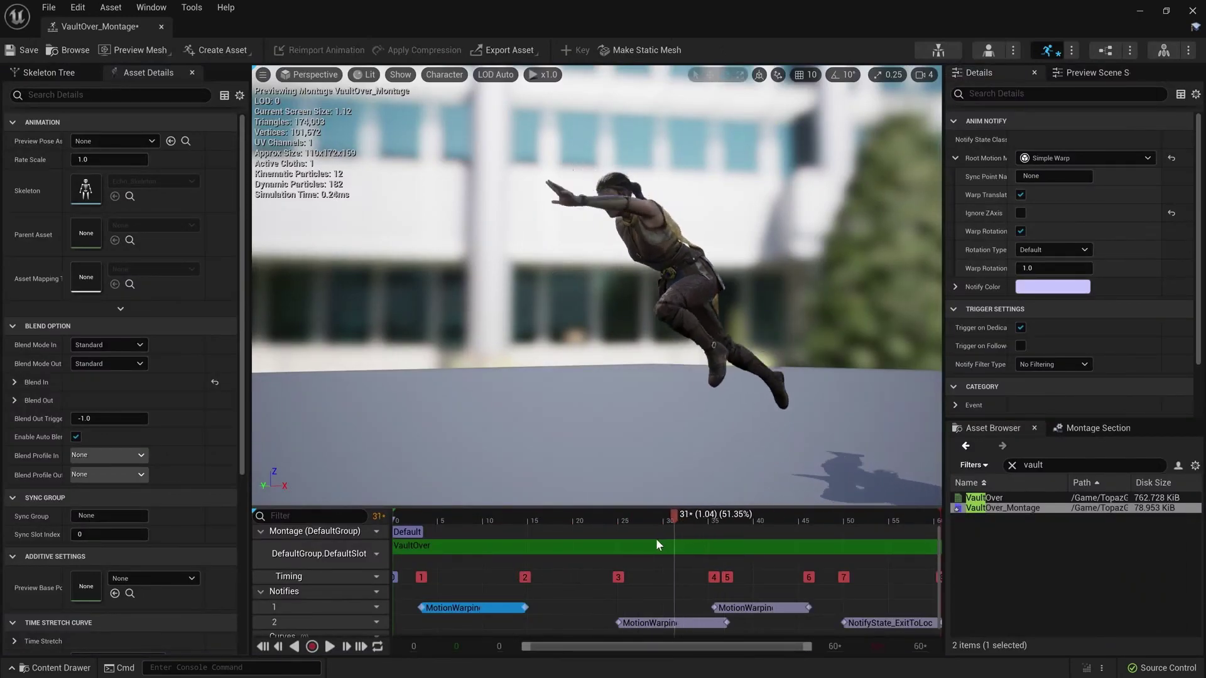
- Scrub the montage to the crouched landing and name GA_Vault's sync point 'FrontEdge'
drag(656, 544, 540, 563)
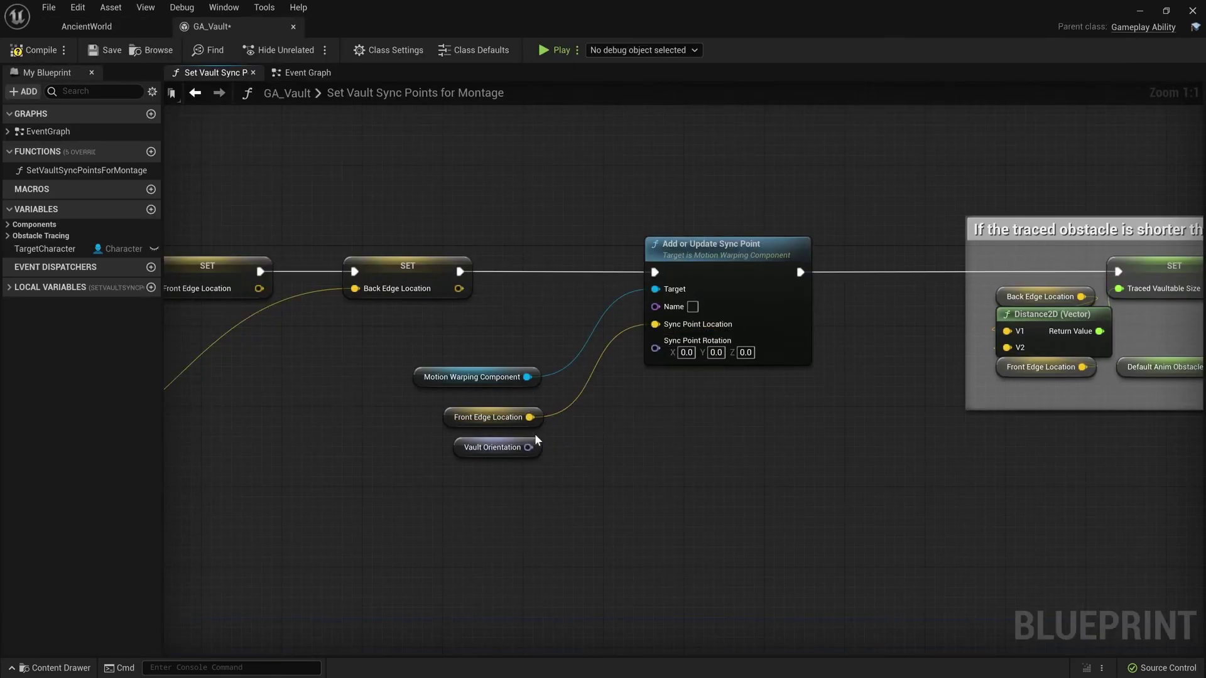
text(FrontEdge)
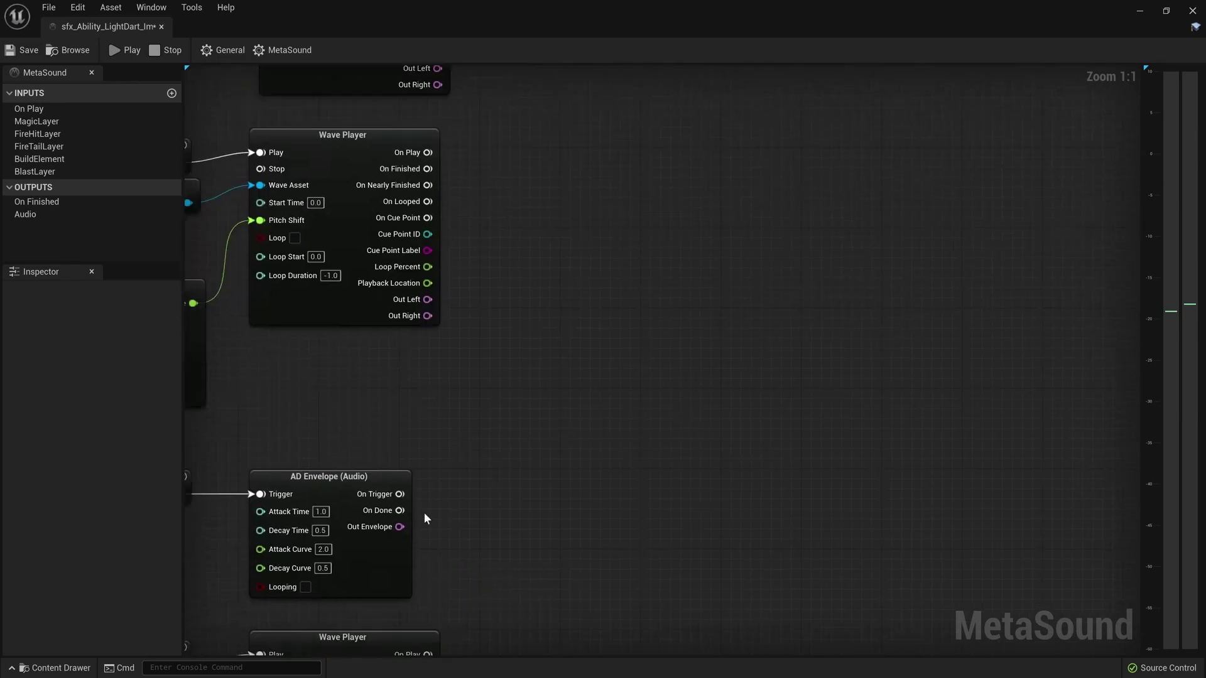
- Multiply the wave player by the envelope, wire it into the Stereo Mixer, and add an On Play AD Envelope
drag(319, 520, 371, 444)
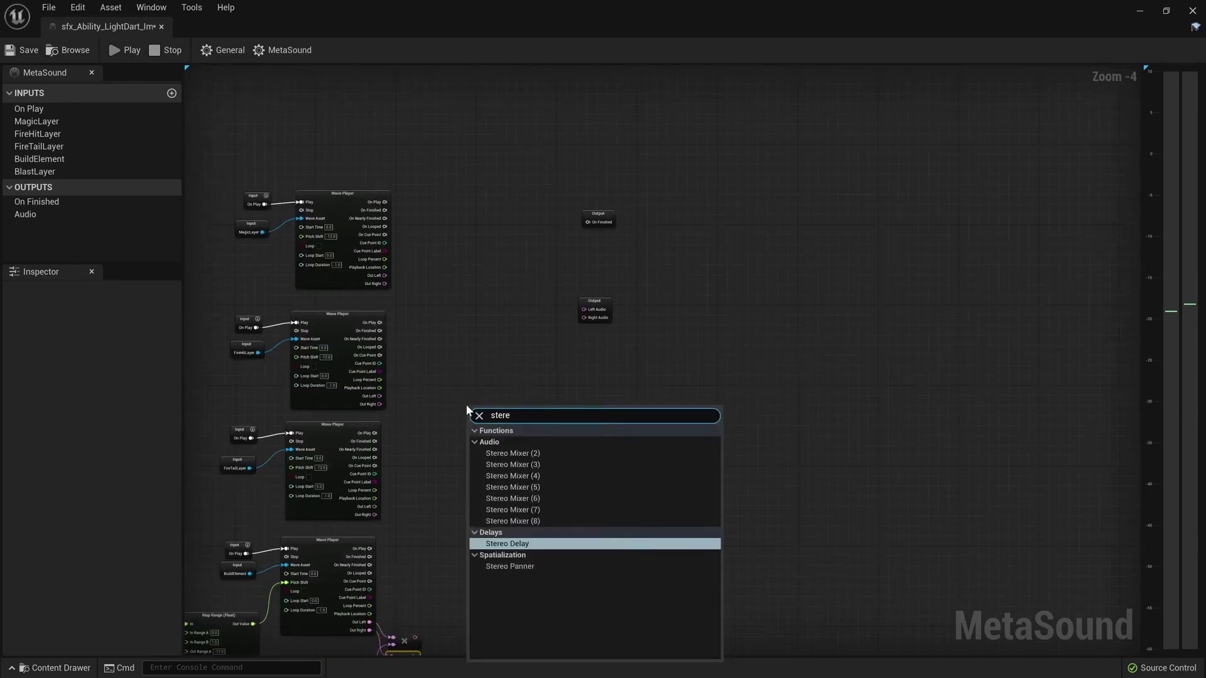
drag(384, 275, 467, 416)
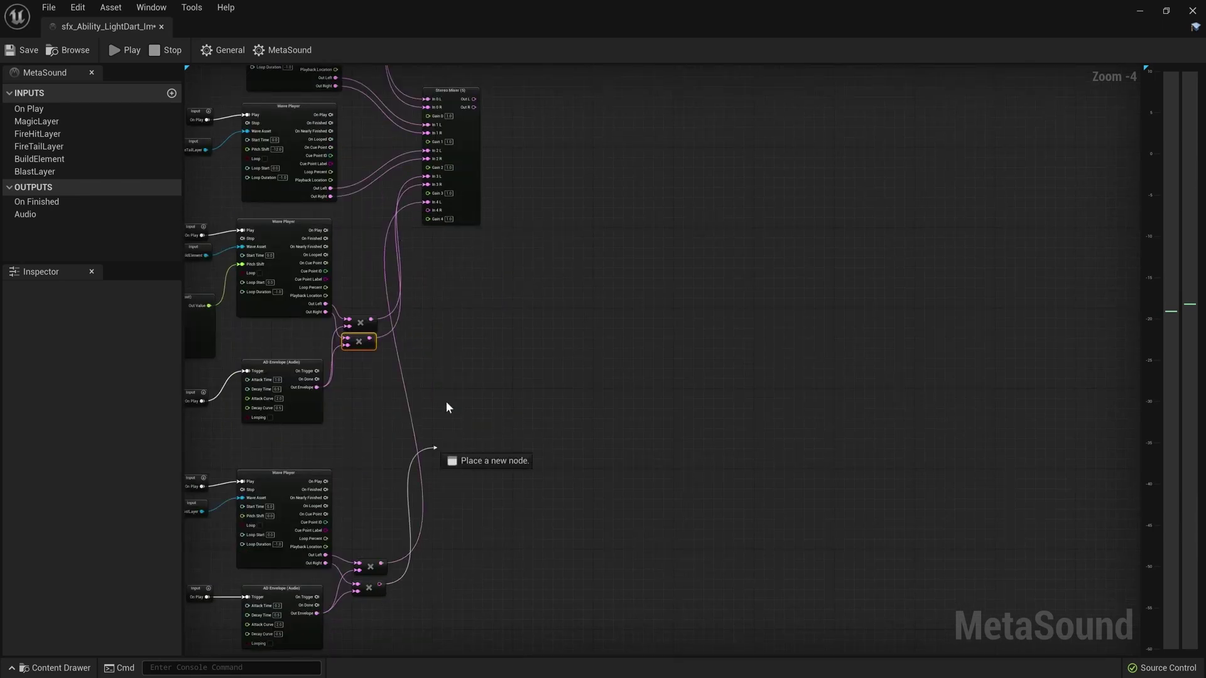
scroll(426, 329, up, 3)
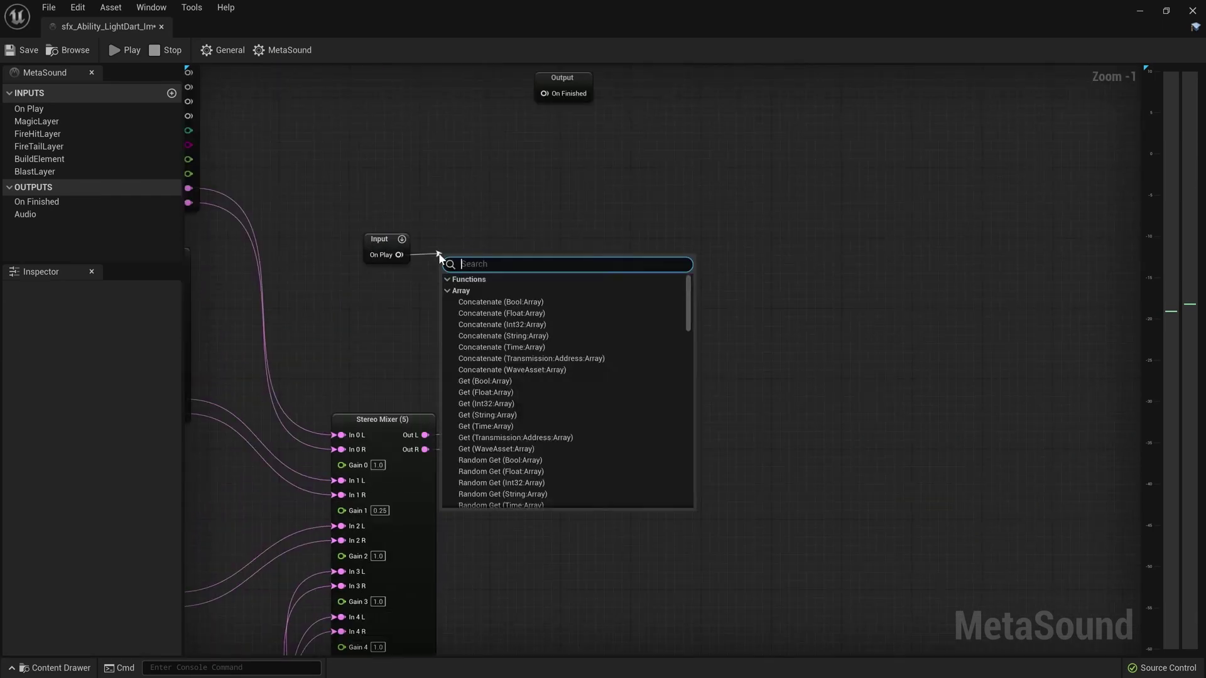
key(Return)
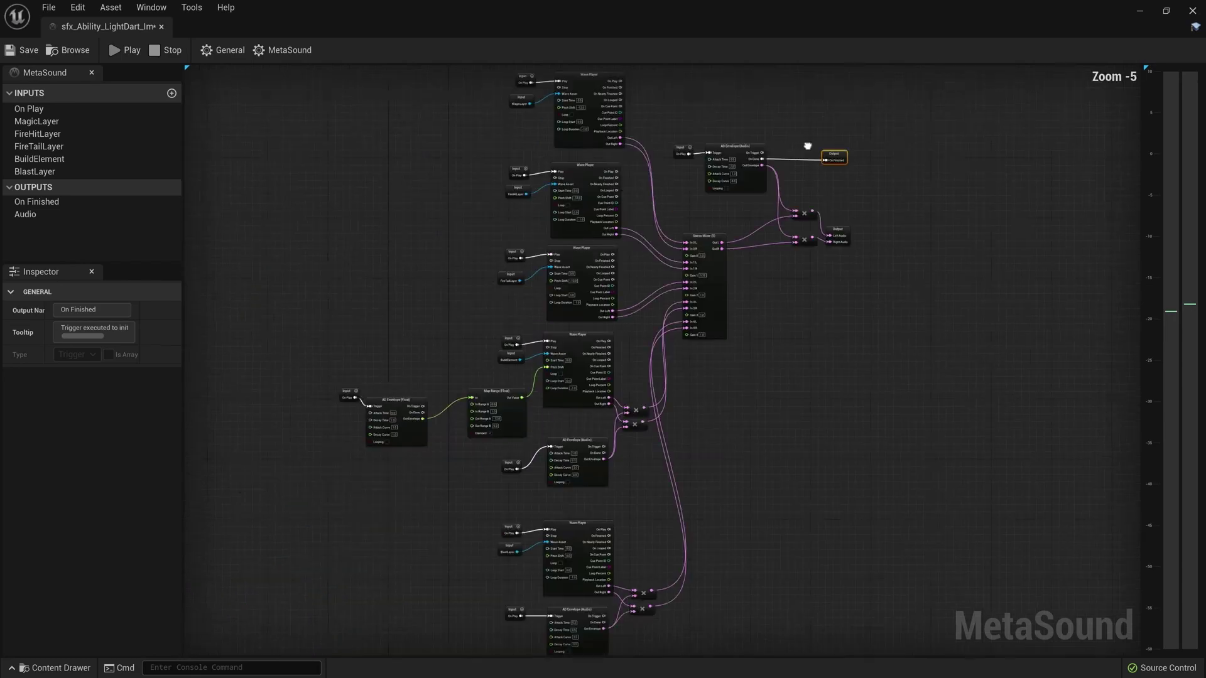
scroll(805, 148, up, 1)
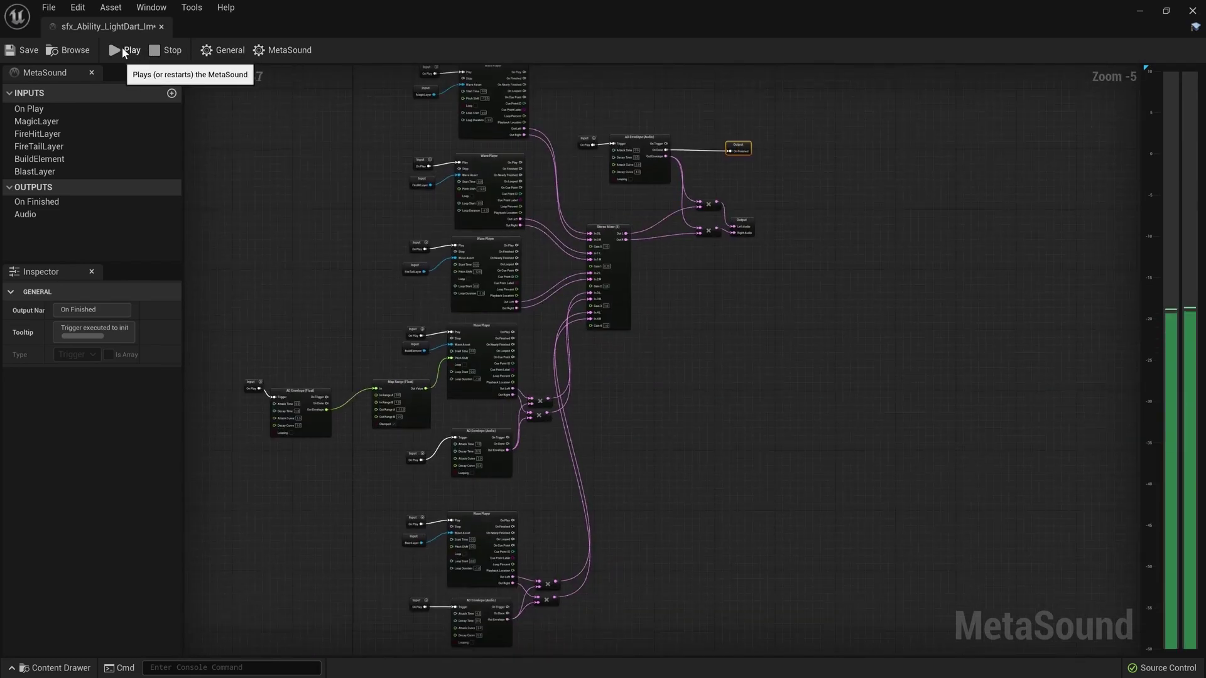